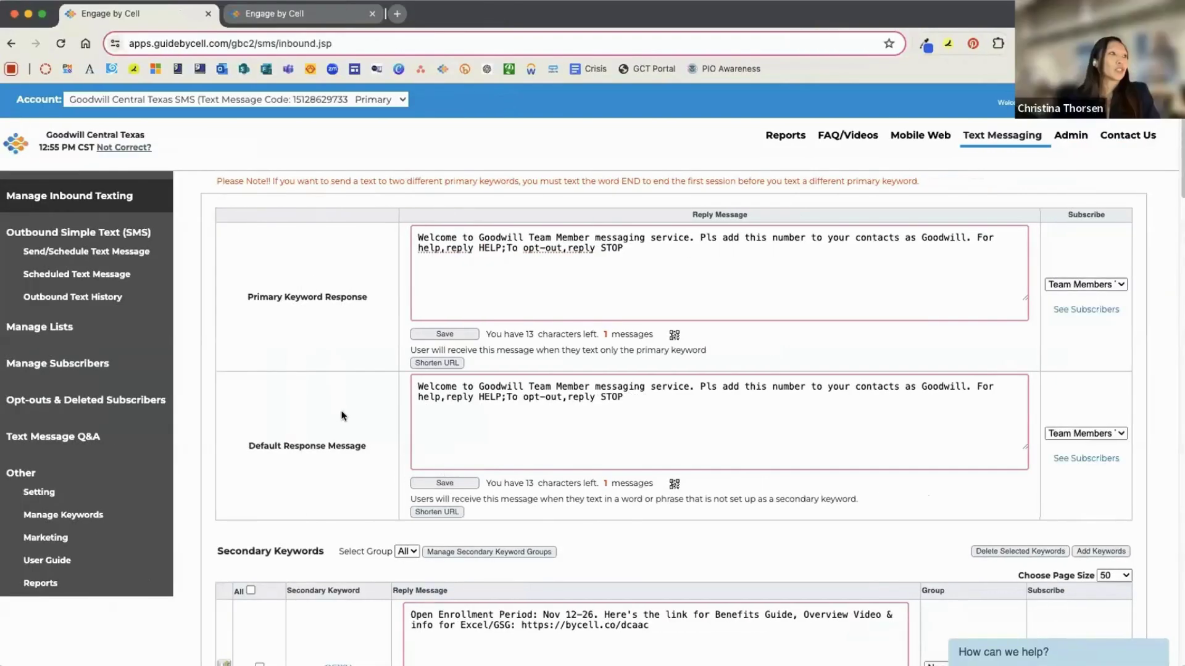
# Highlight the full welcome text of the Primary Keyword Response to review it
pyautogui.click(642, 249)
pyautogui.click(417, 238)
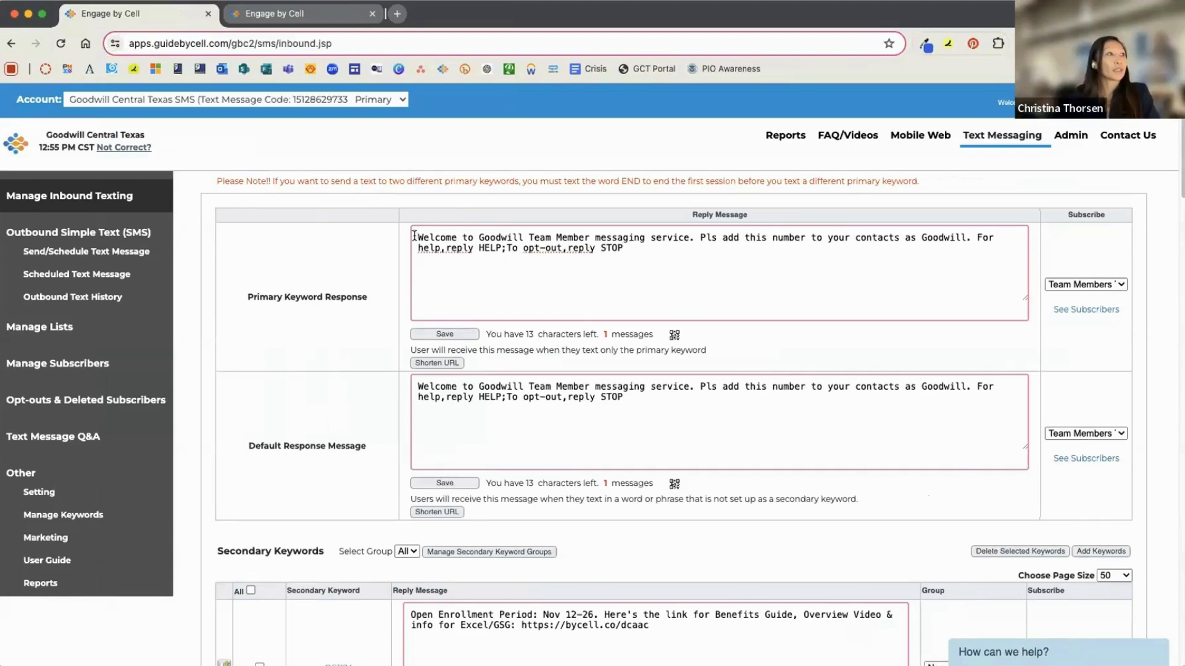
pyautogui.moveTo(535, 228); pyautogui.dragTo(627, 248)
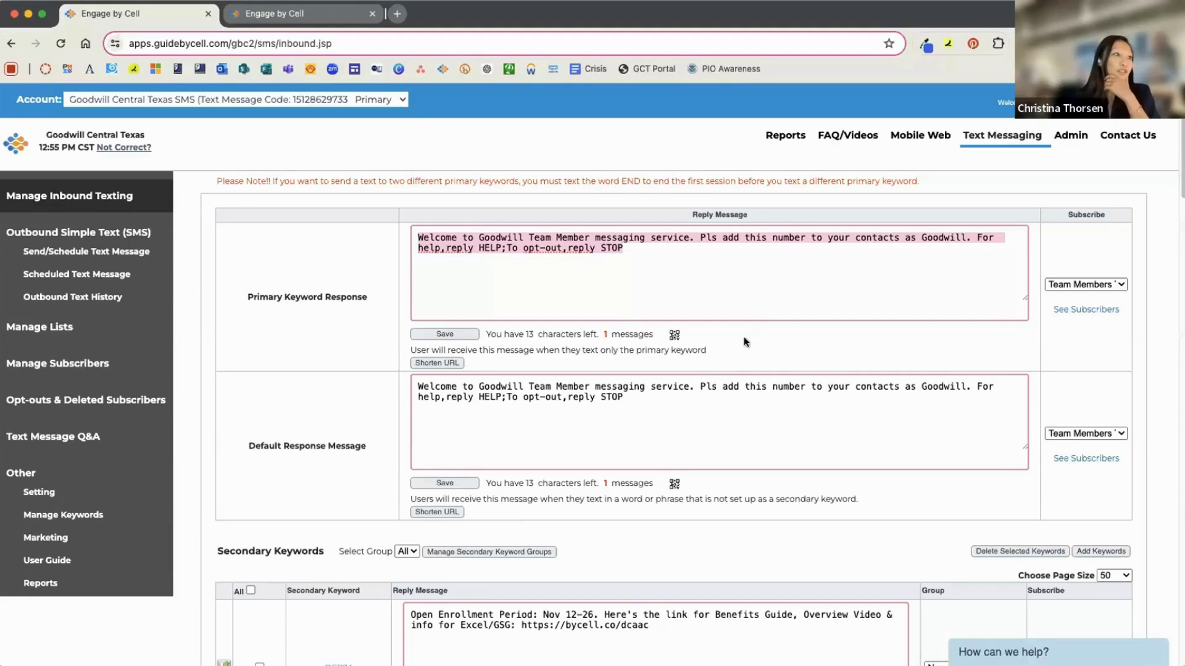
# Find the secondary keyword OE1124 and highlight its whole open enrollment reply message
pyautogui.scroll(-3, 738, 353)
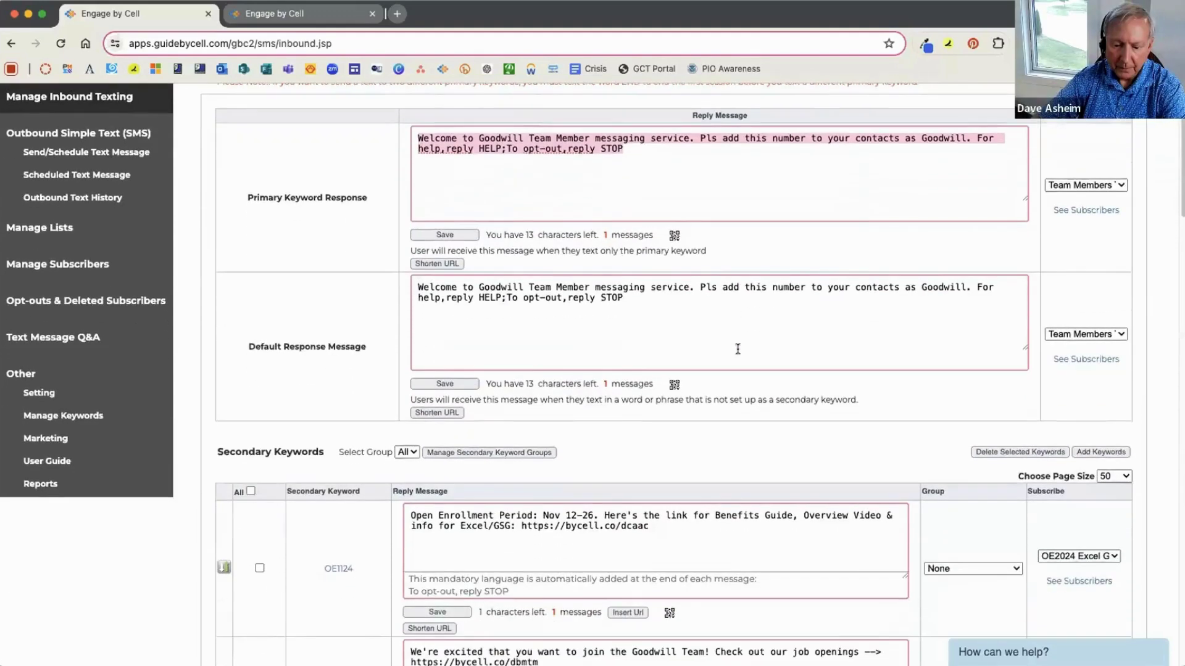
pyautogui.scroll(-4, 738, 349)
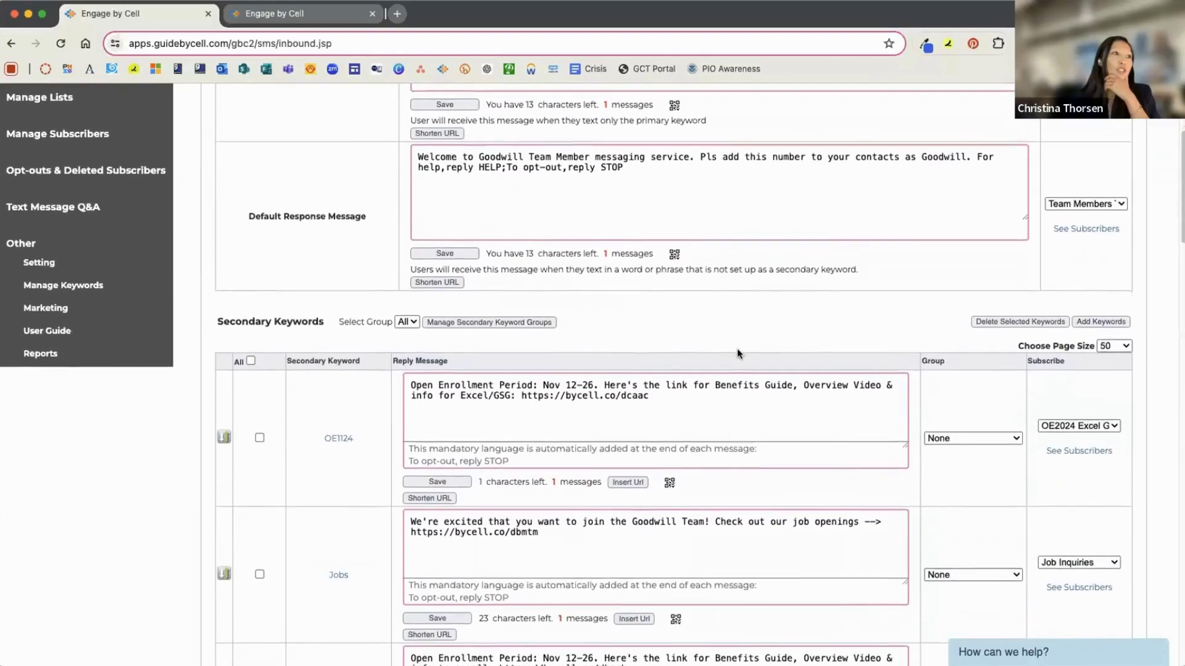
pyautogui.scroll(-2, 738, 349)
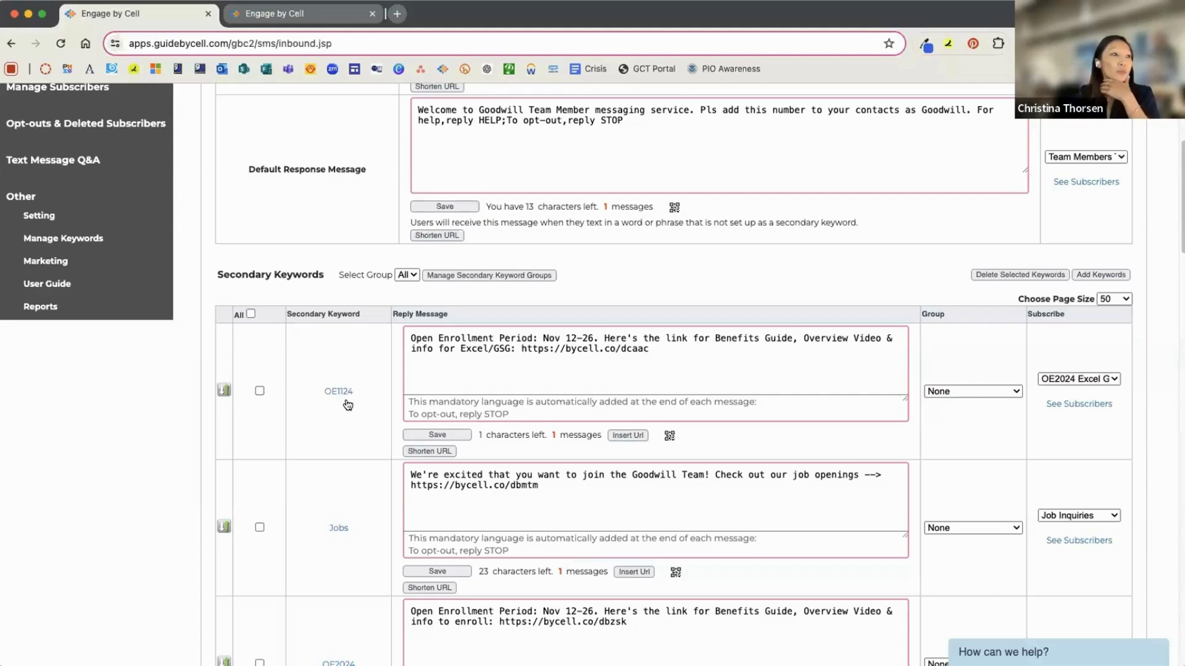
pyautogui.click(691, 349)
pyautogui.moveTo(691, 349); pyautogui.dragTo(405, 336)
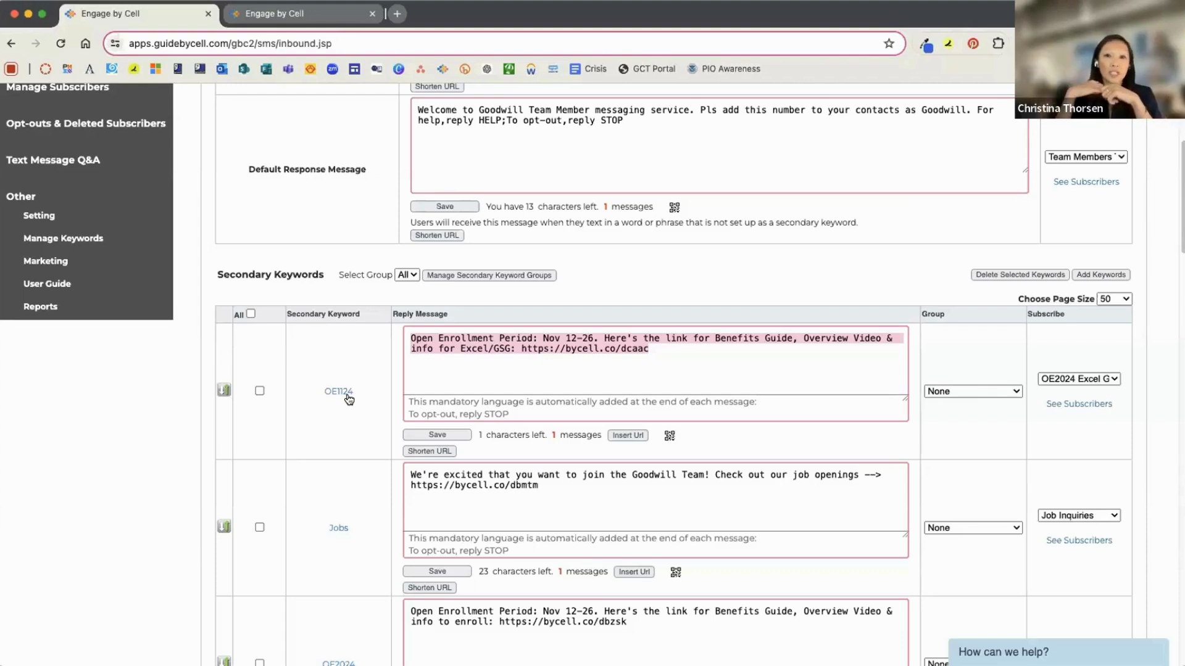
# Highlight the reply messages of the secondary keywords OE2024 and Jobs to review them
pyautogui.scroll(-1, 320, 491)
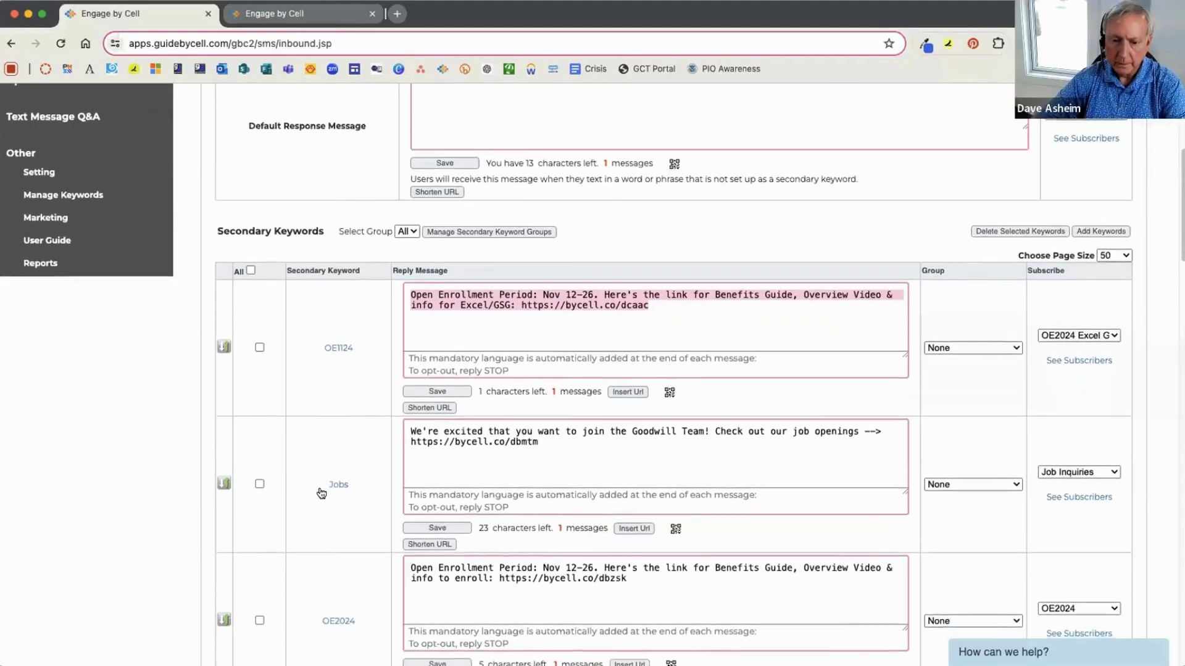
pyautogui.moveTo(661, 581); pyautogui.dragTo(407, 568)
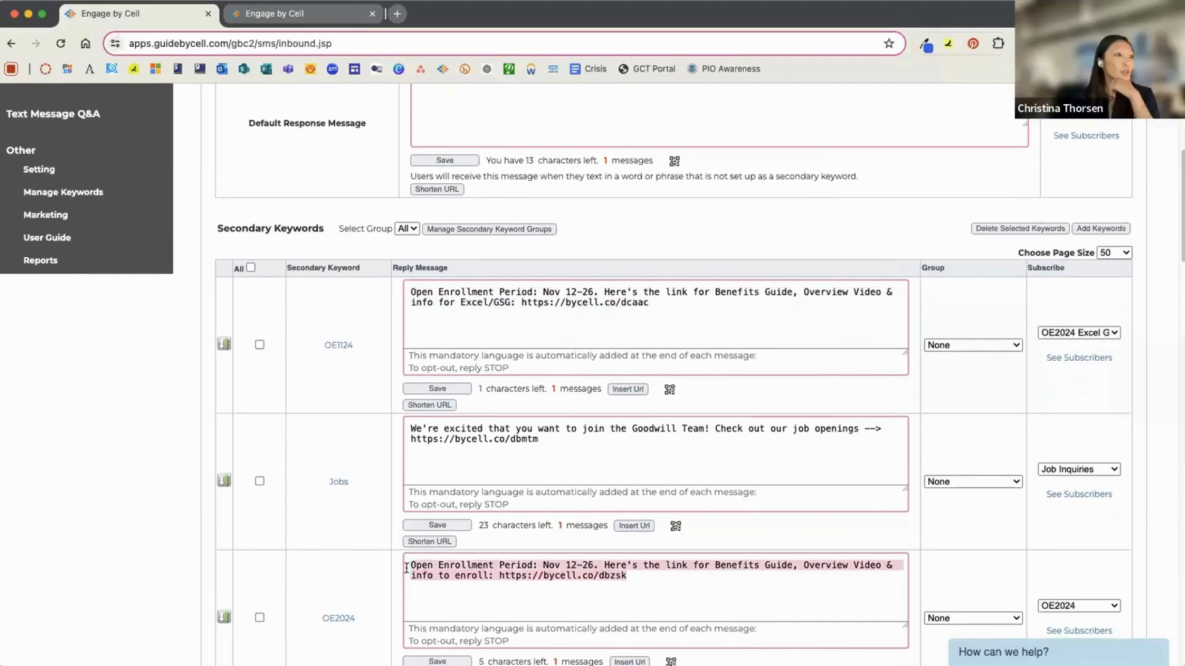
pyautogui.click(567, 441)
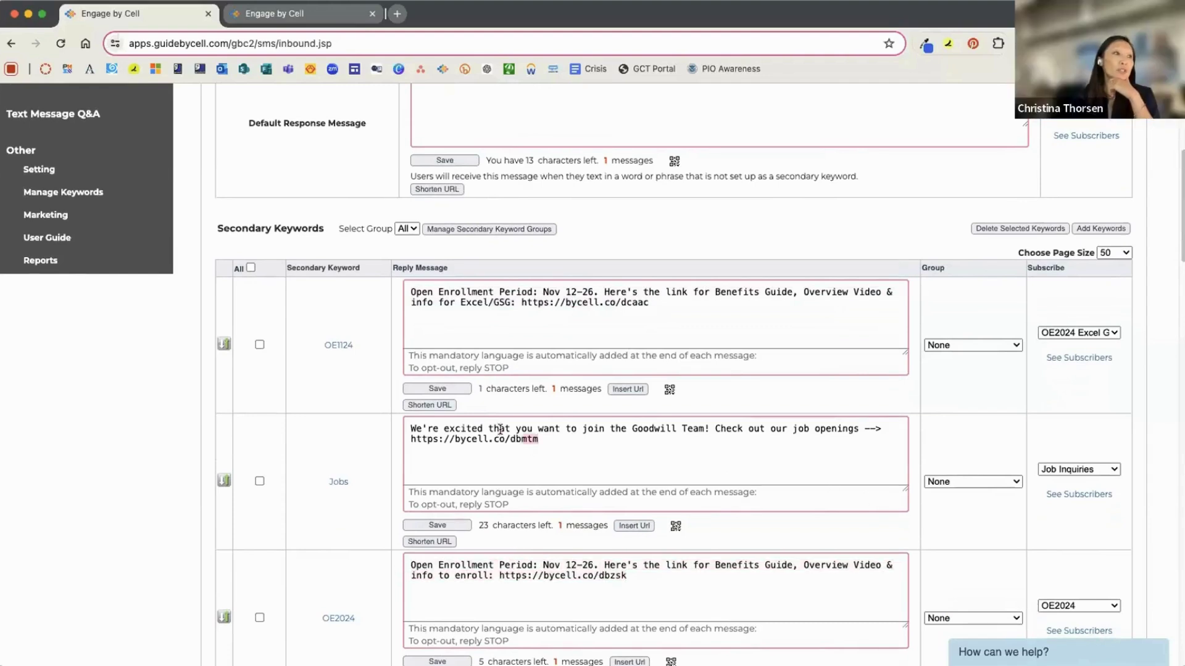
pyautogui.press('super+a')
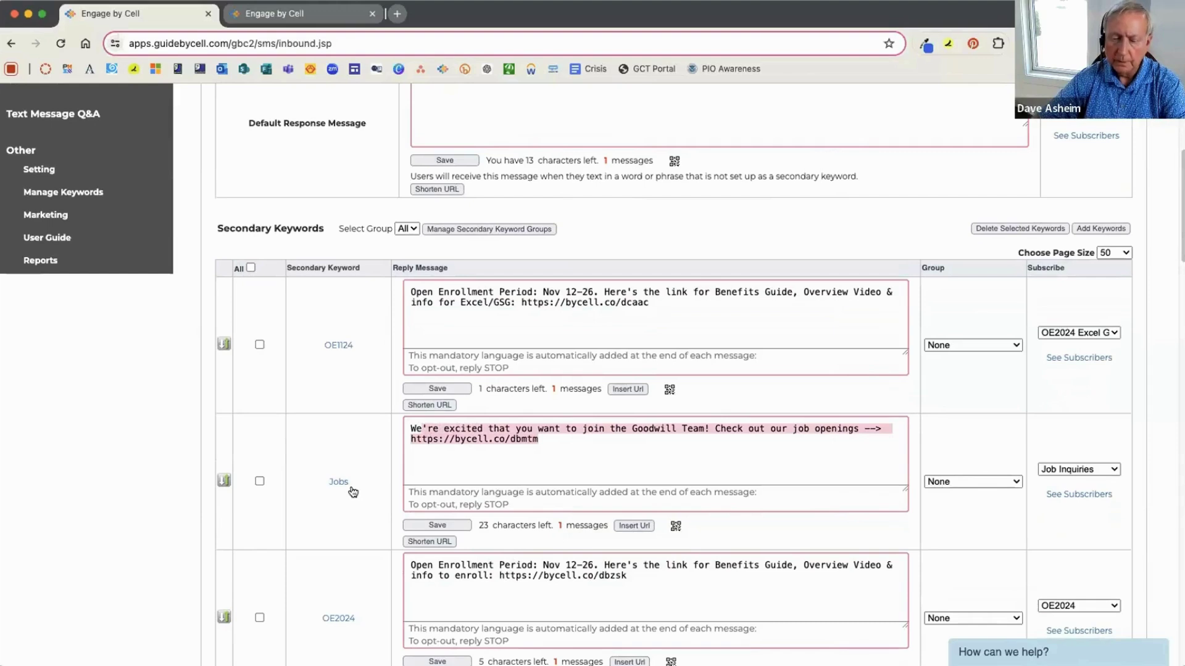
pyautogui.click(660, 447)
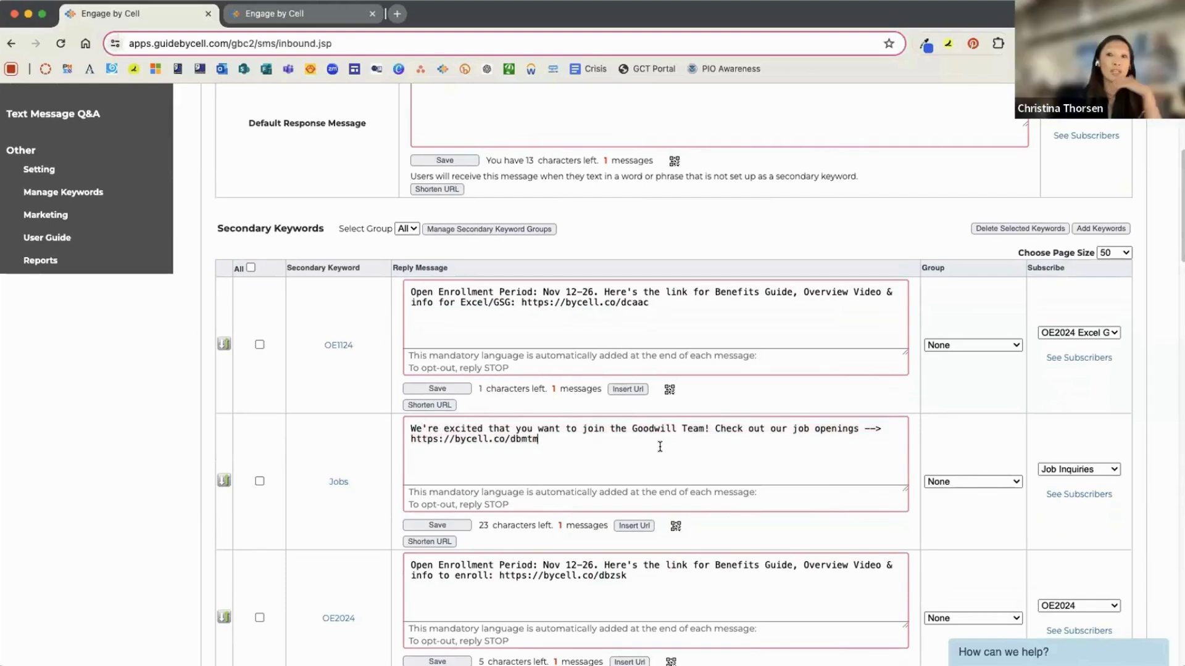
pyautogui.moveTo(637, 442); pyautogui.dragTo(409, 424)
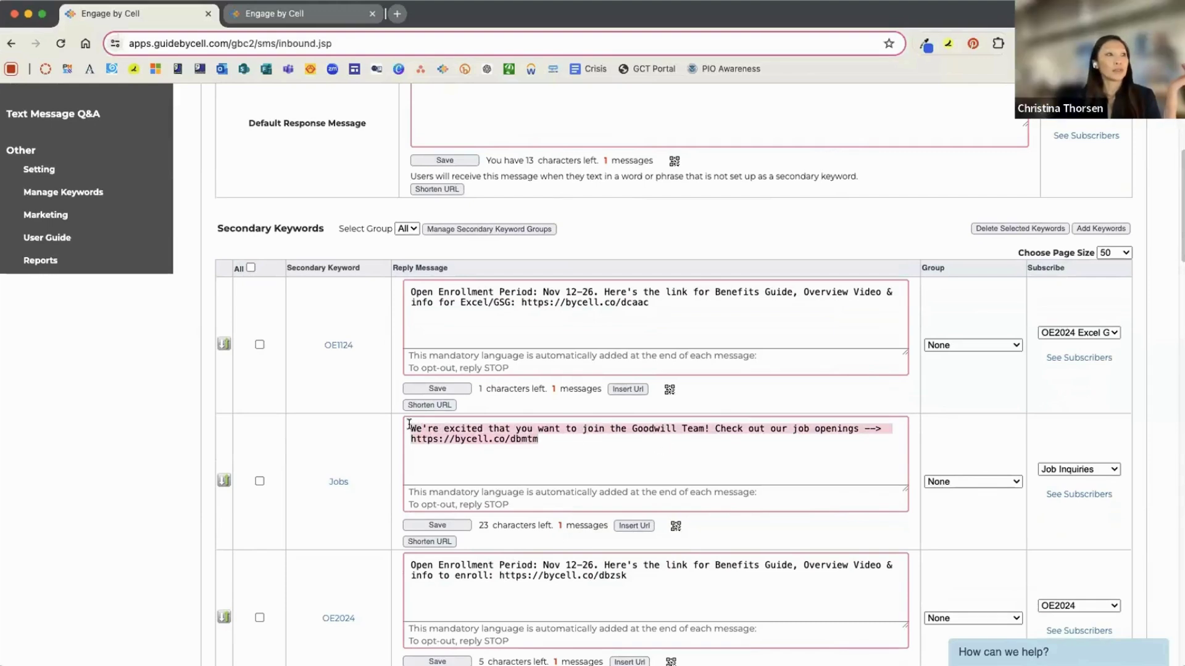
pyautogui.click(569, 442)
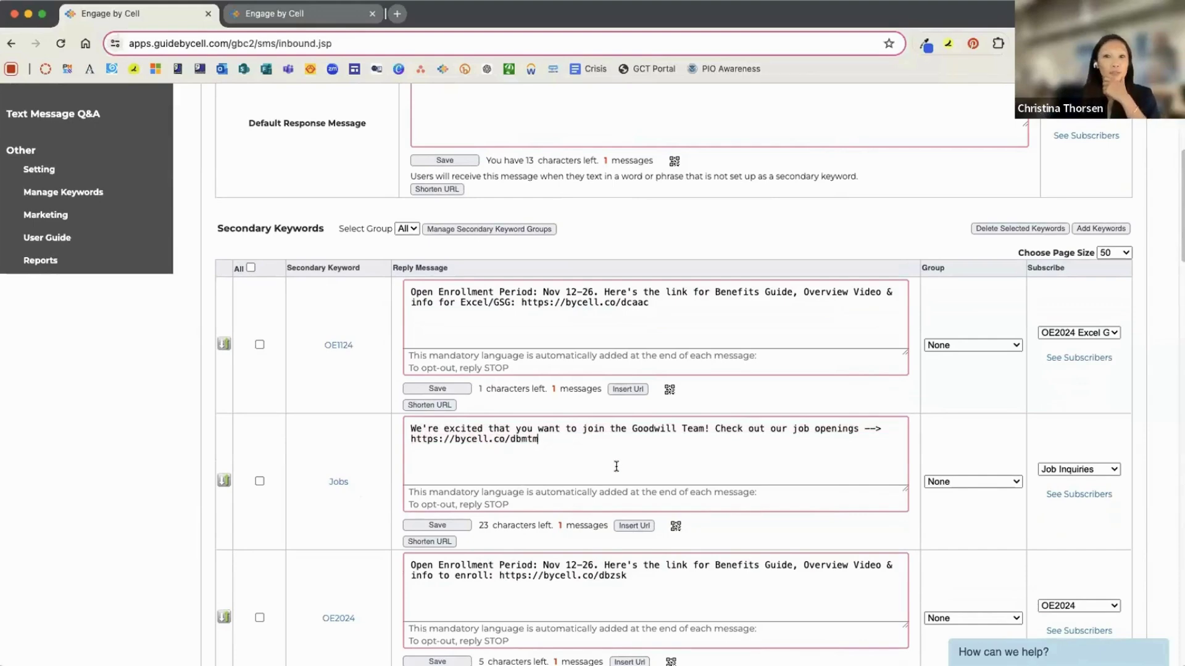
# Examine the secondary keywords with their reply messages and subscribe lists, along with the default response message
pyautogui.scroll(-1, 621, 502)
pyautogui.scroll(-4, 621, 502)
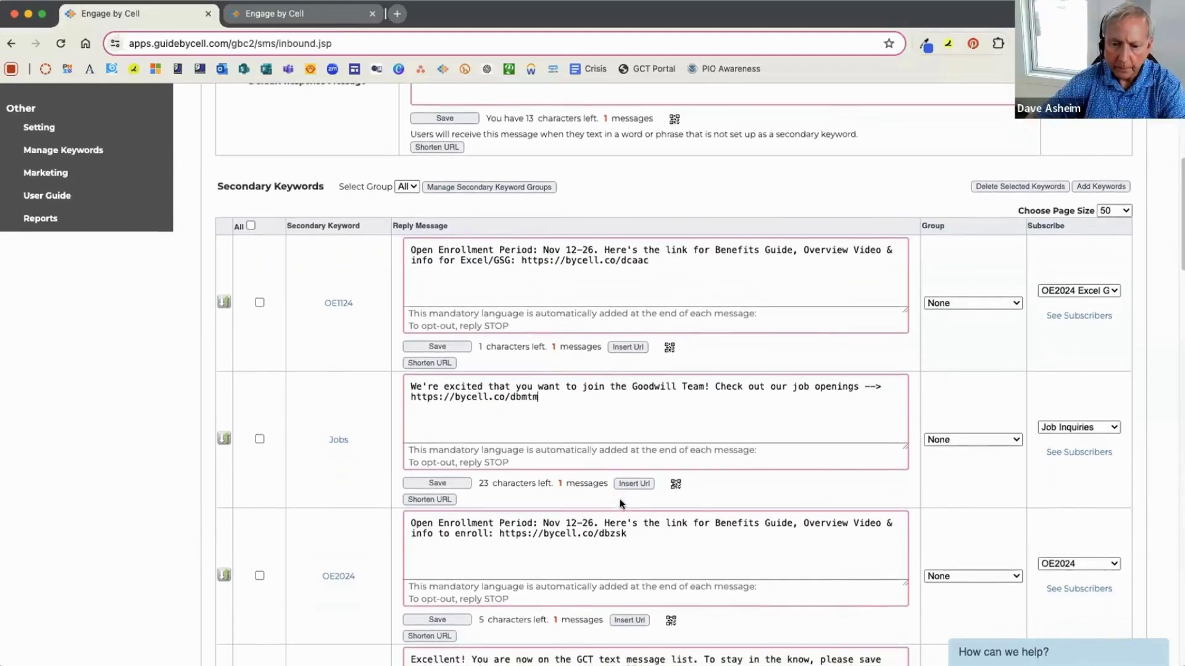
pyautogui.scroll(-1, 619, 496)
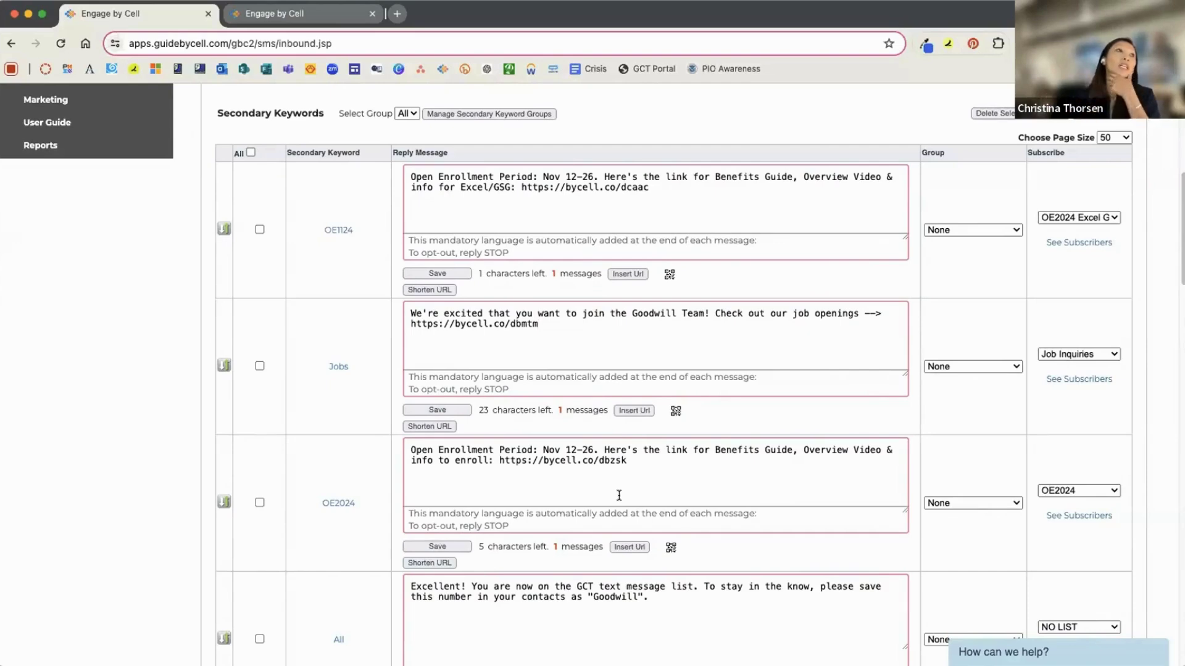
pyautogui.scroll(1, 629, 503)
pyautogui.scroll(3, 640, 512)
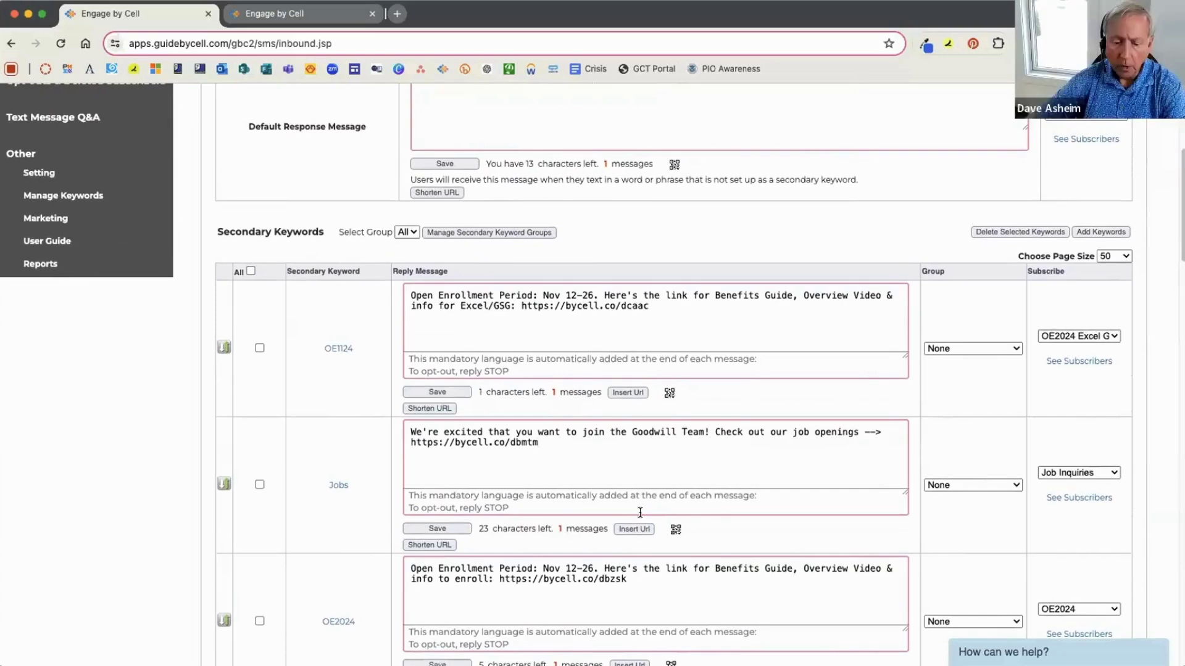
pyautogui.scroll(1, 639, 513)
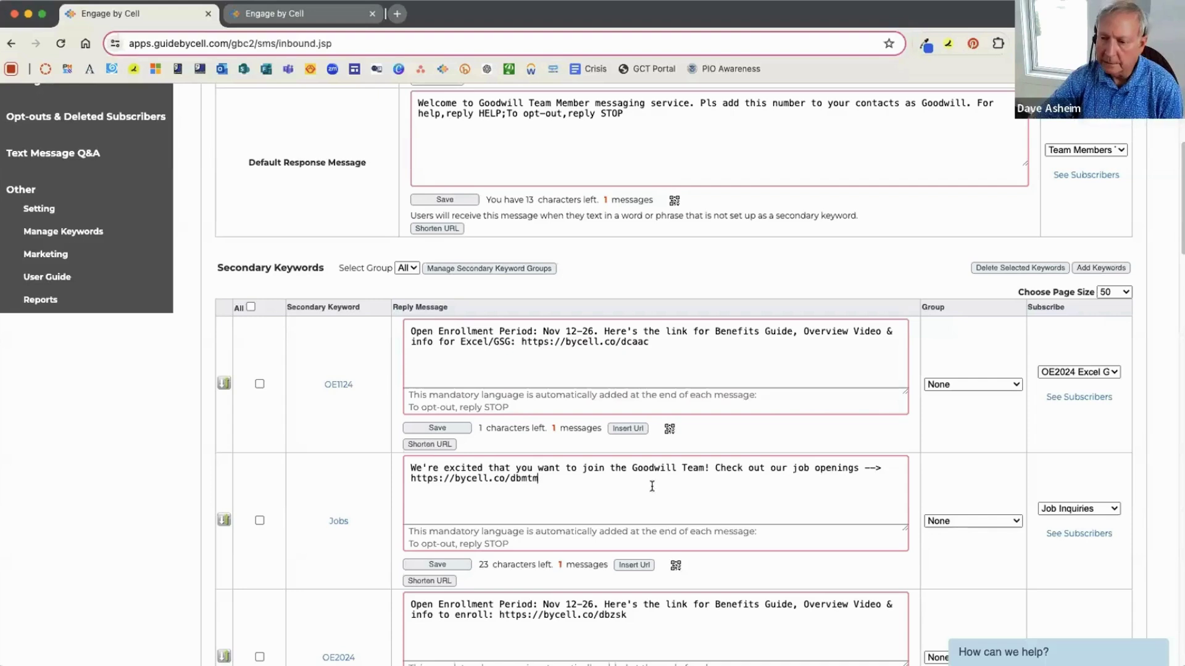
pyautogui.scroll(2, 656, 488)
pyautogui.scroll(1, 658, 492)
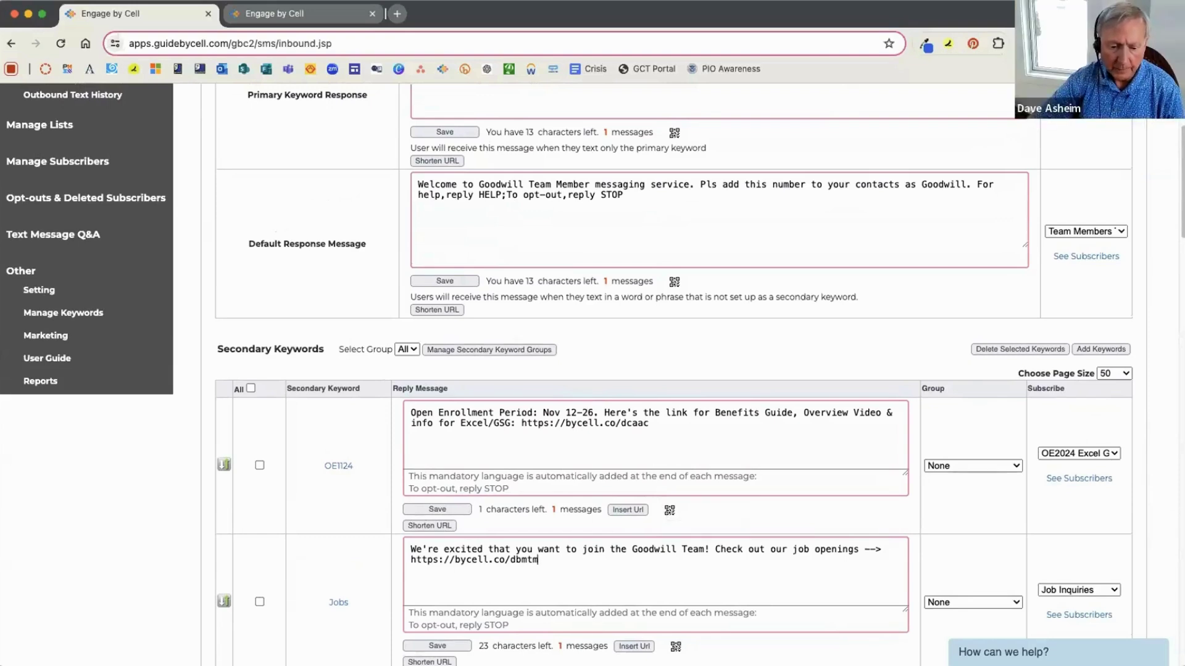
pyautogui.scroll(1, 563, 403)
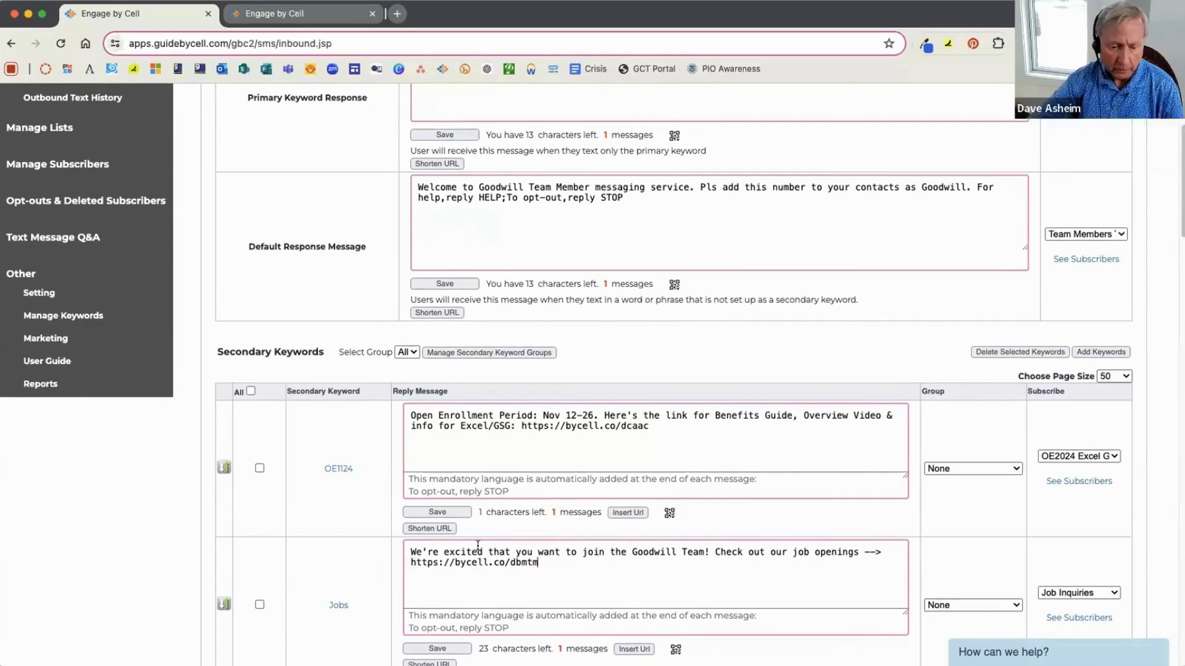
pyautogui.click(539, 579)
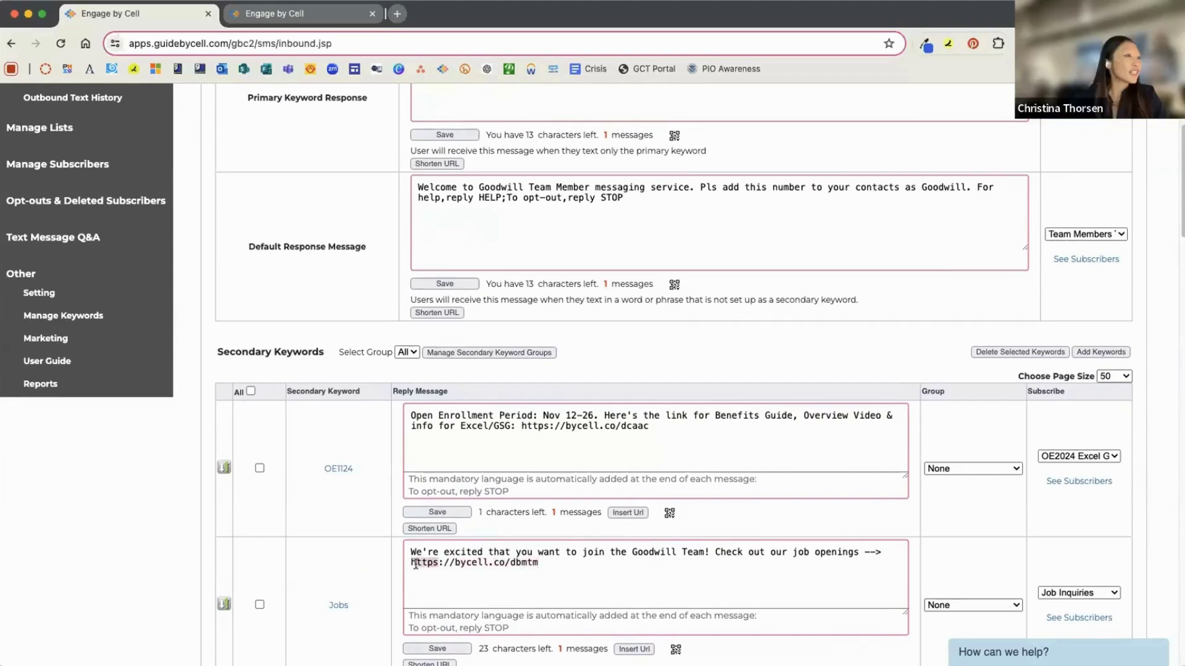
pyautogui.moveTo(411, 565); pyautogui.dragTo(544, 560)
pyautogui.press('super+c')
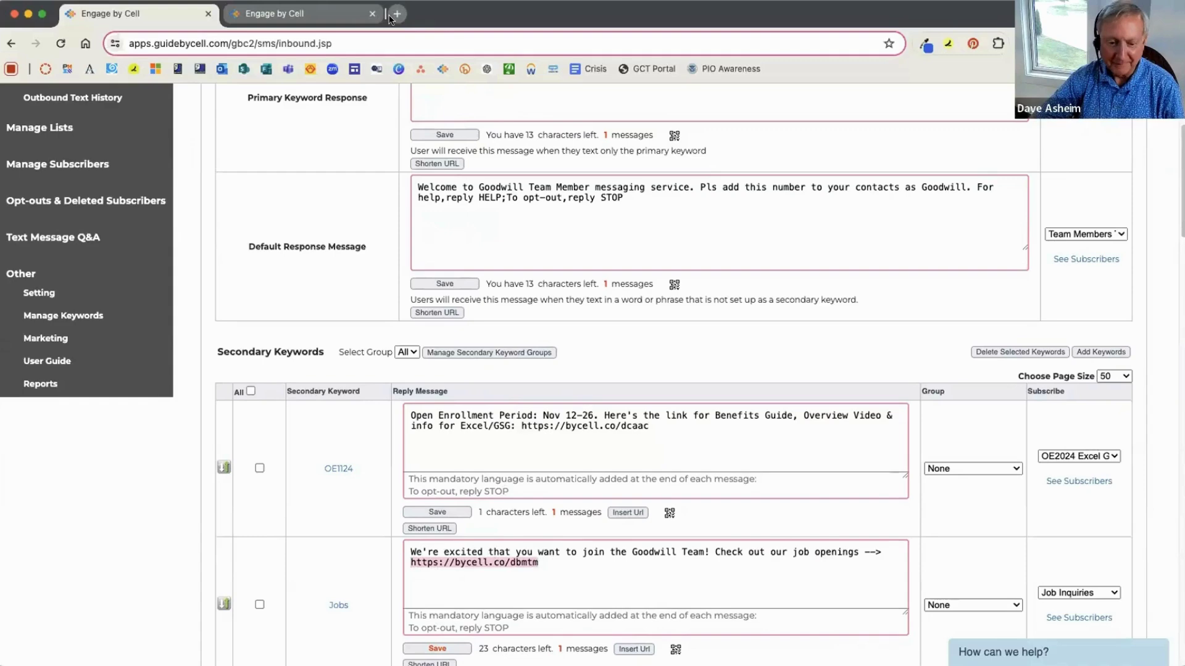
pyautogui.click(393, 15)
pyautogui.press('super+v')
pyautogui.press('Return')
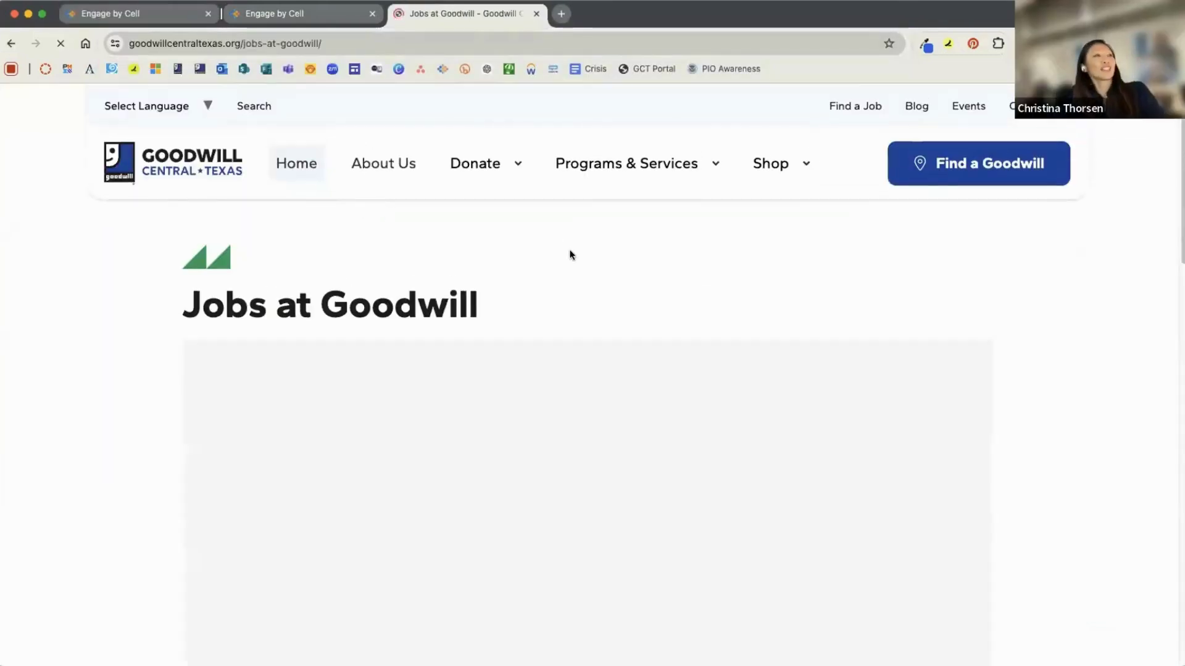
# Look over the introduction of the Jobs at Goodwill page and highlight the page's full web address
pyautogui.scroll(-5, 564, 261)
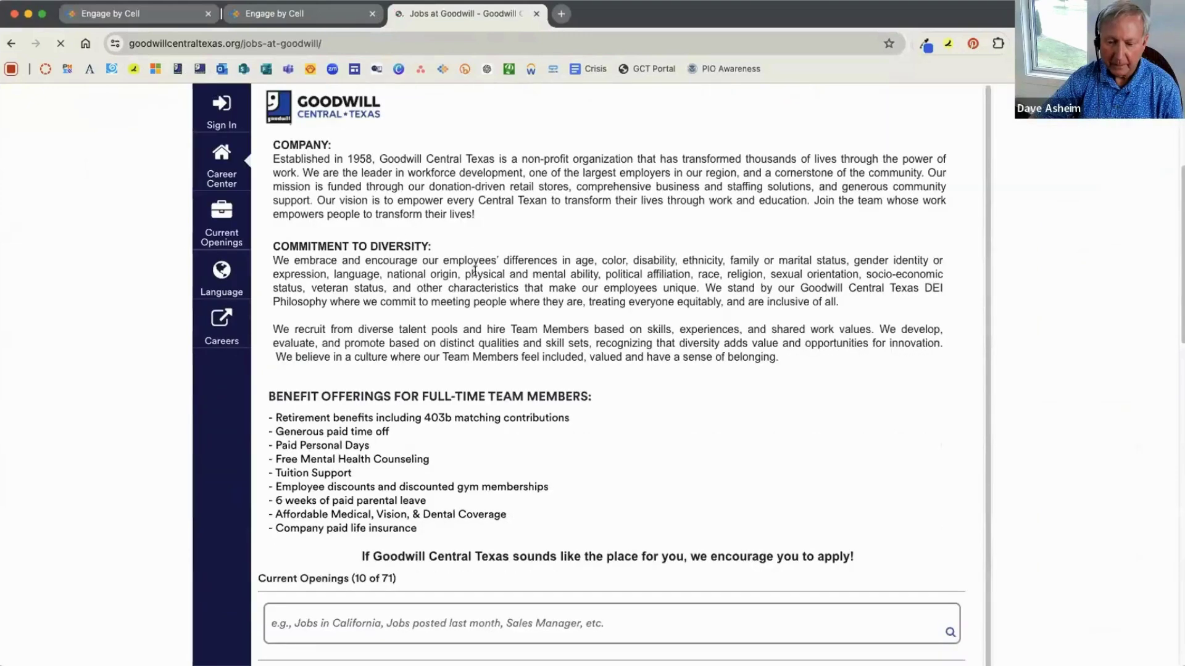
pyautogui.scroll(1, 478, 265)
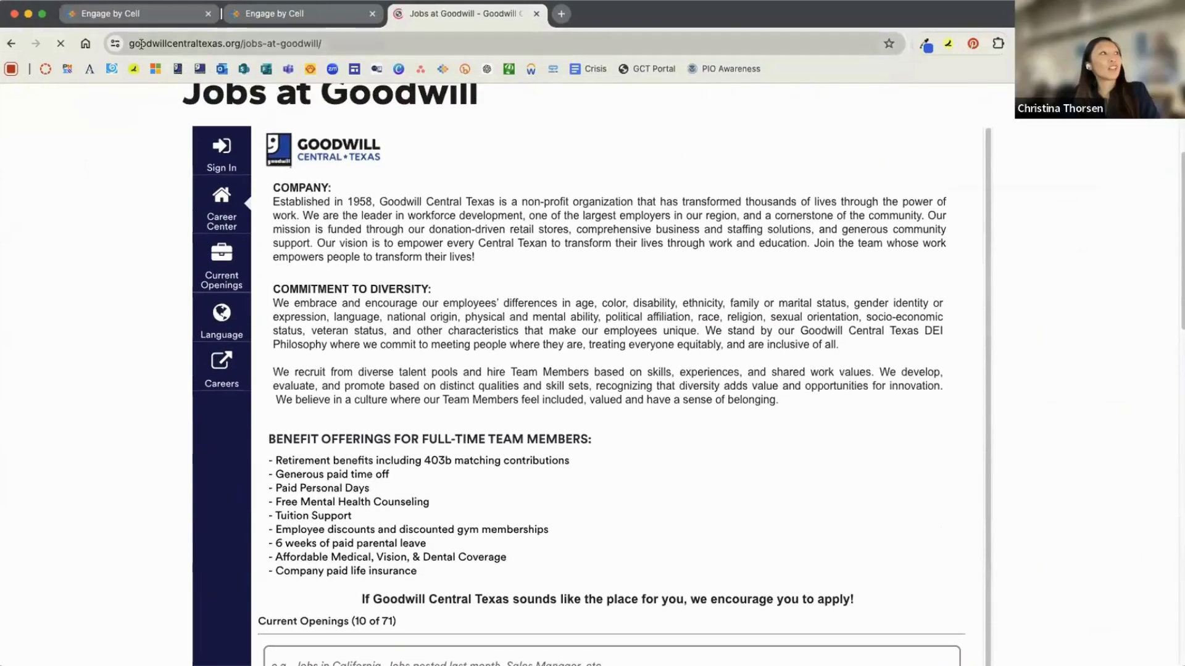
pyautogui.moveTo(132, 44); pyautogui.dragTo(334, 42)
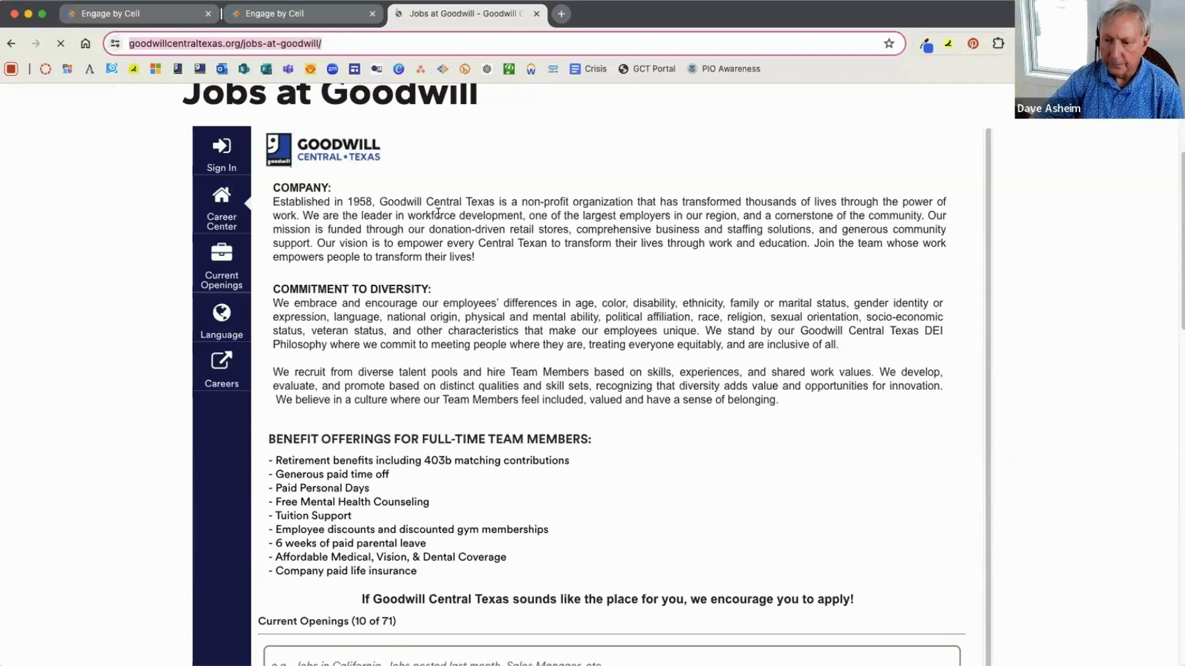
# Examine the benefit offerings and the current job openings on the Jobs at Goodwill page
pyautogui.scroll(-5, 438, 213)
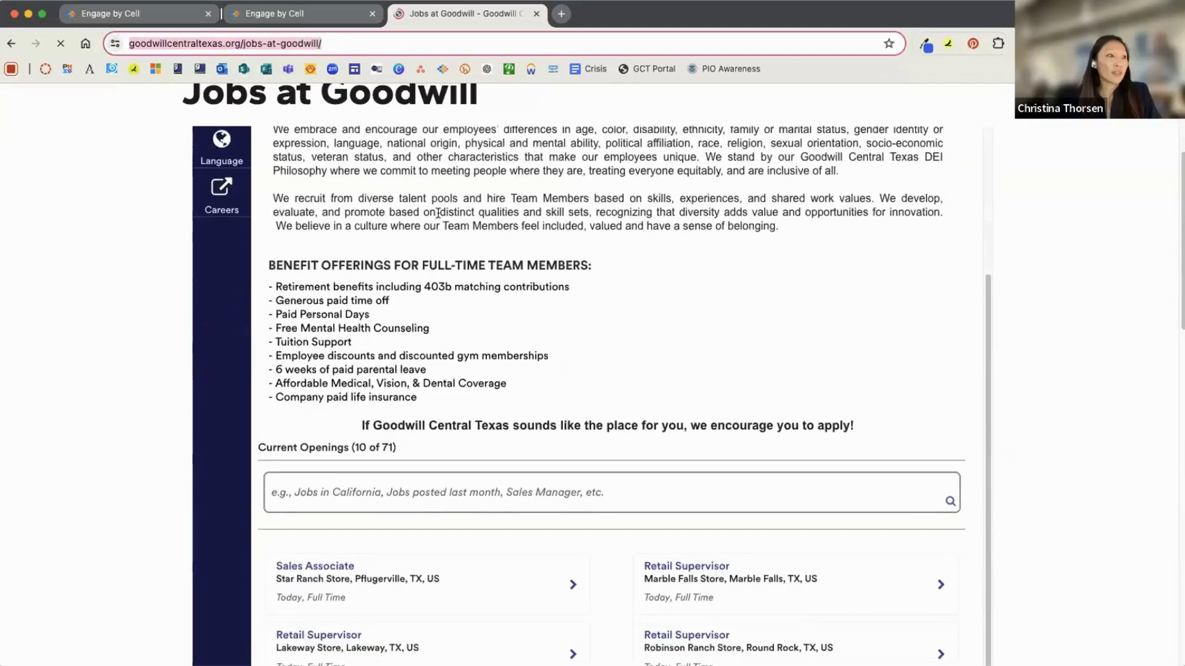
pyautogui.scroll(-5, 522, 287)
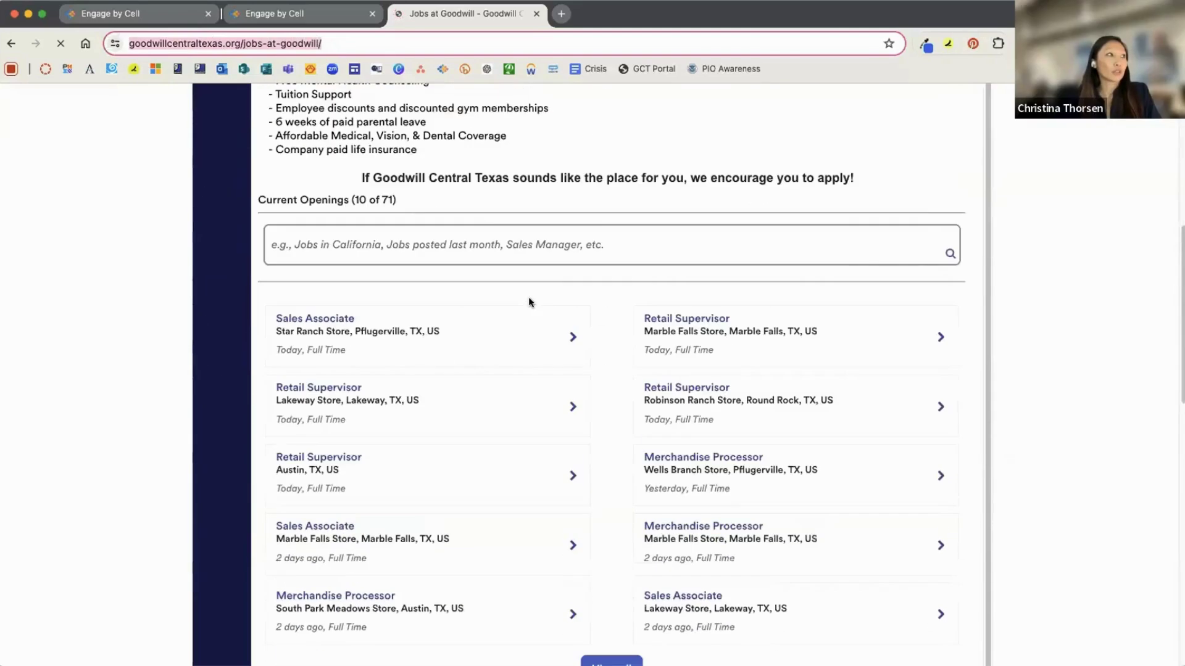
pyautogui.scroll(-1, 529, 300)
pyautogui.scroll(-2, 530, 303)
pyautogui.scroll(2, 529, 301)
pyautogui.scroll(2, 530, 301)
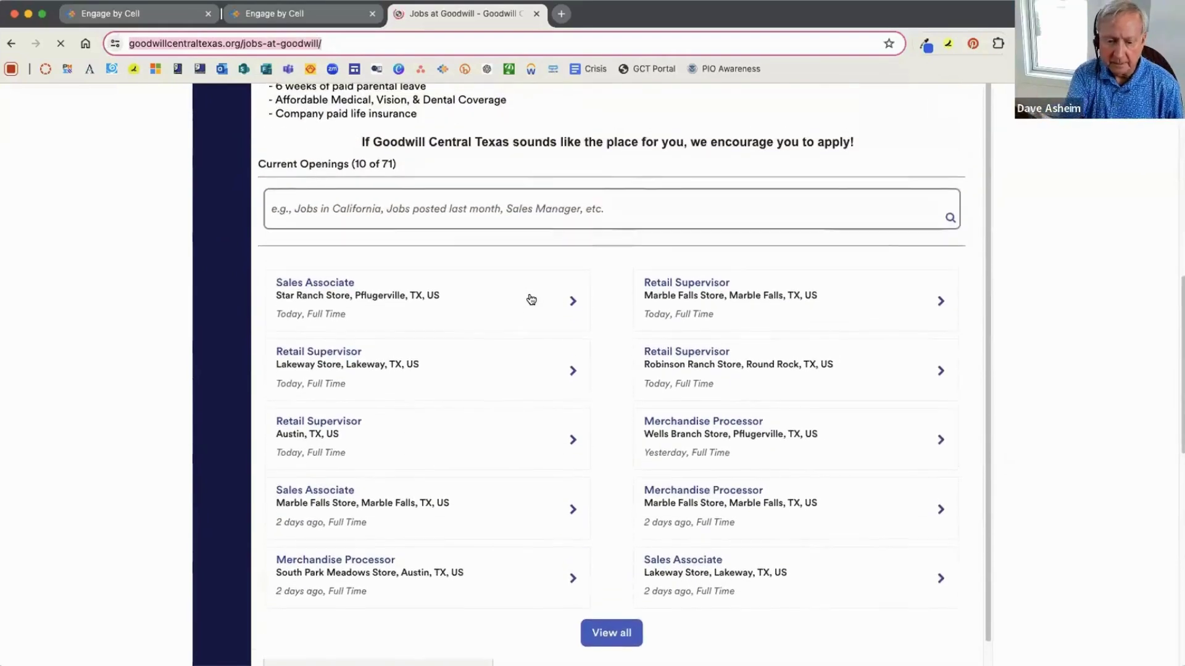
pyautogui.scroll(2, 531, 300)
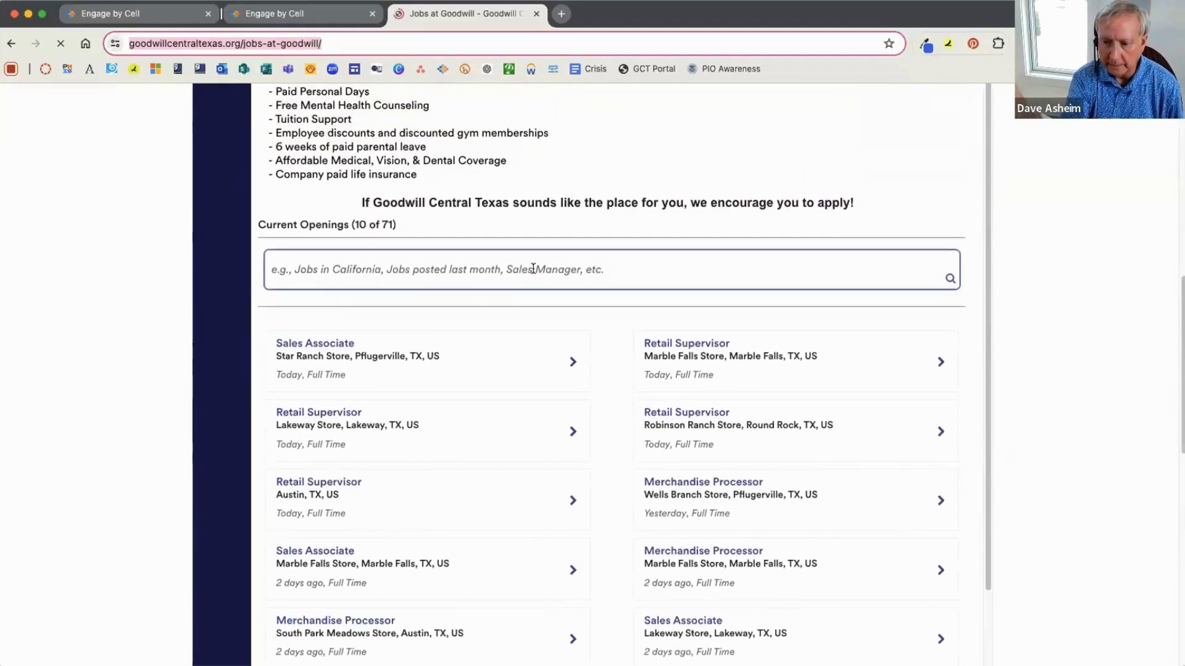
pyautogui.scroll(15, 524, 270)
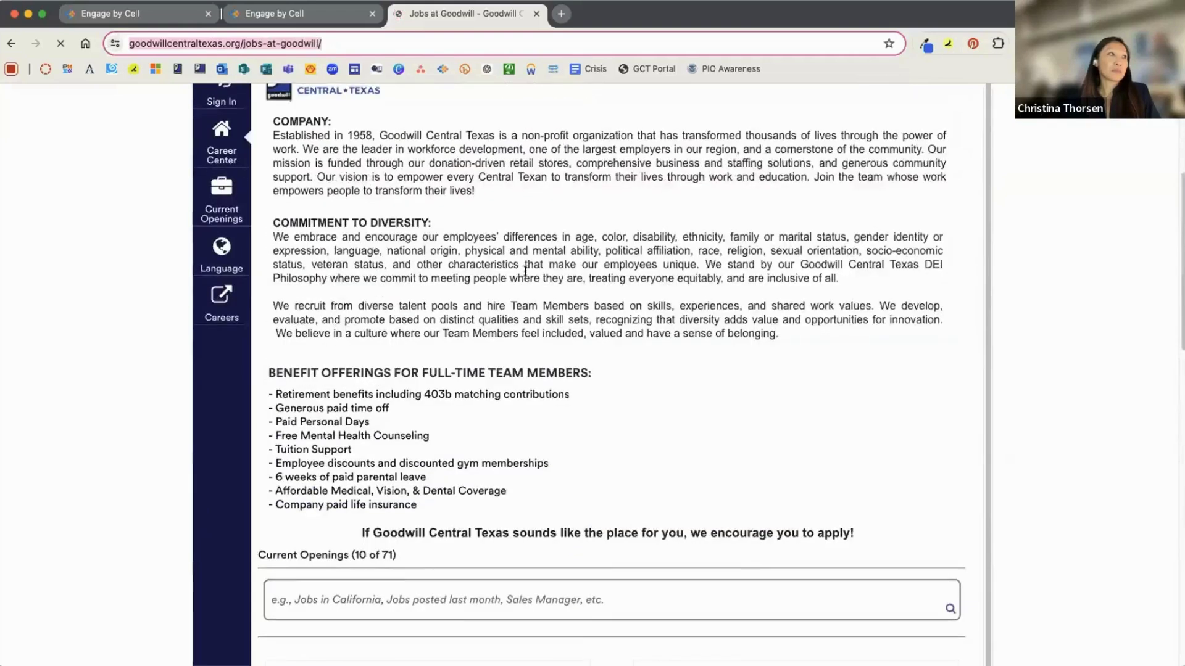